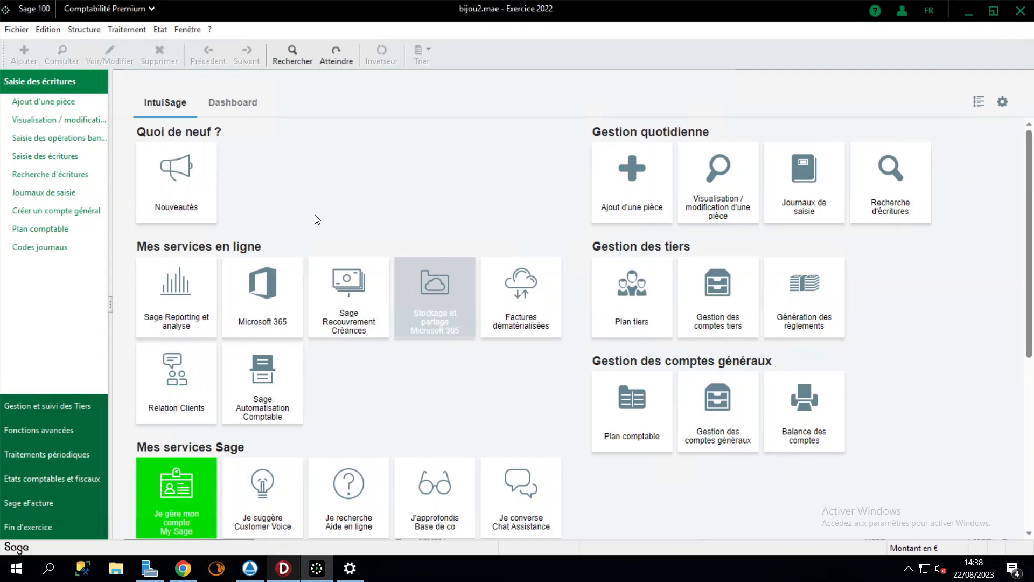
- Open the purchases journal ACH for period nov.22 from the journal entry list
click(127, 29)
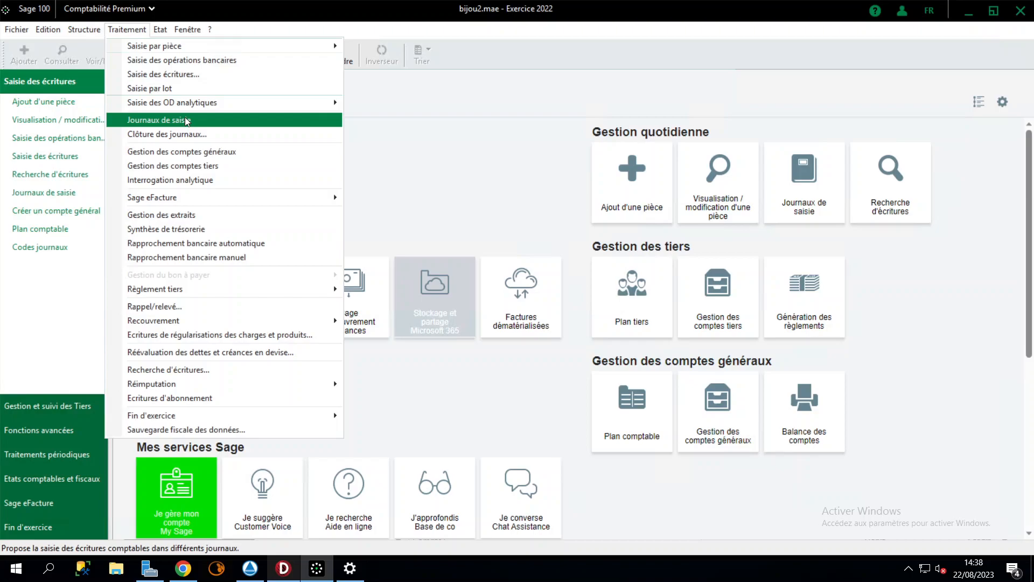
click(187, 121)
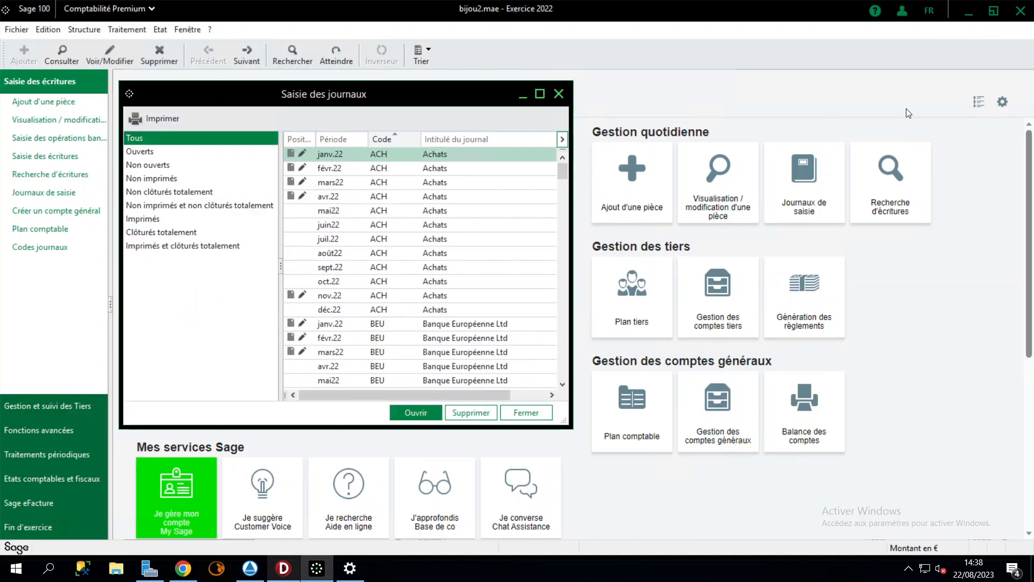
click(379, 296)
double_click(332, 294)
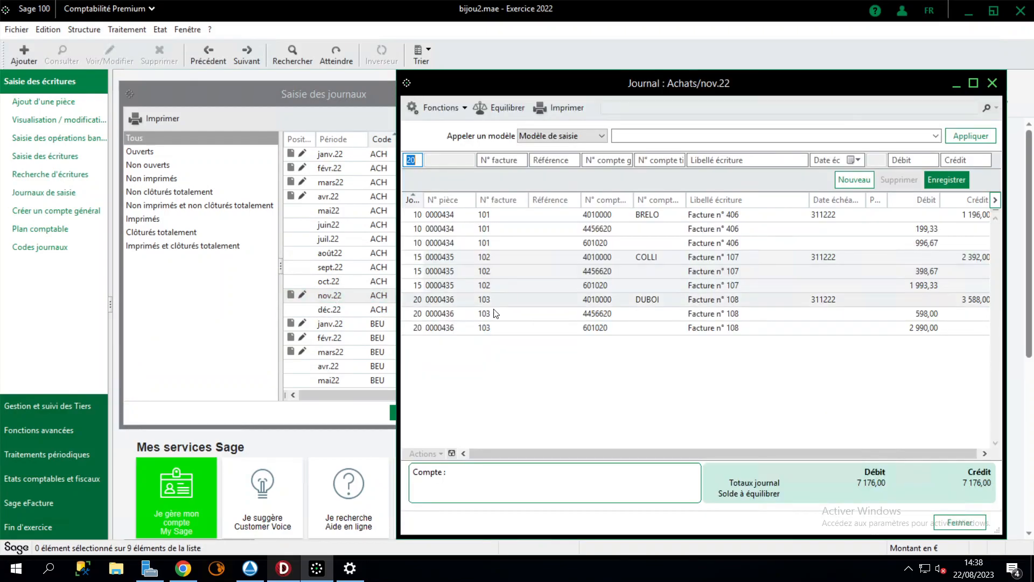
- Select the three Facture n° 108 lines as a range and extend the selection to the Facture n° 107 lines
click(457, 300)
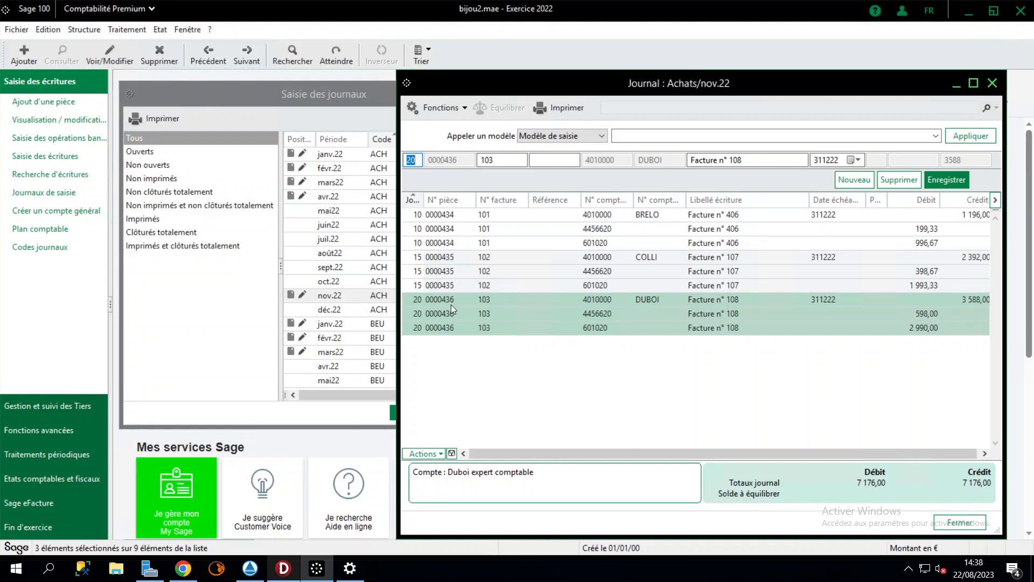
click(451, 305)
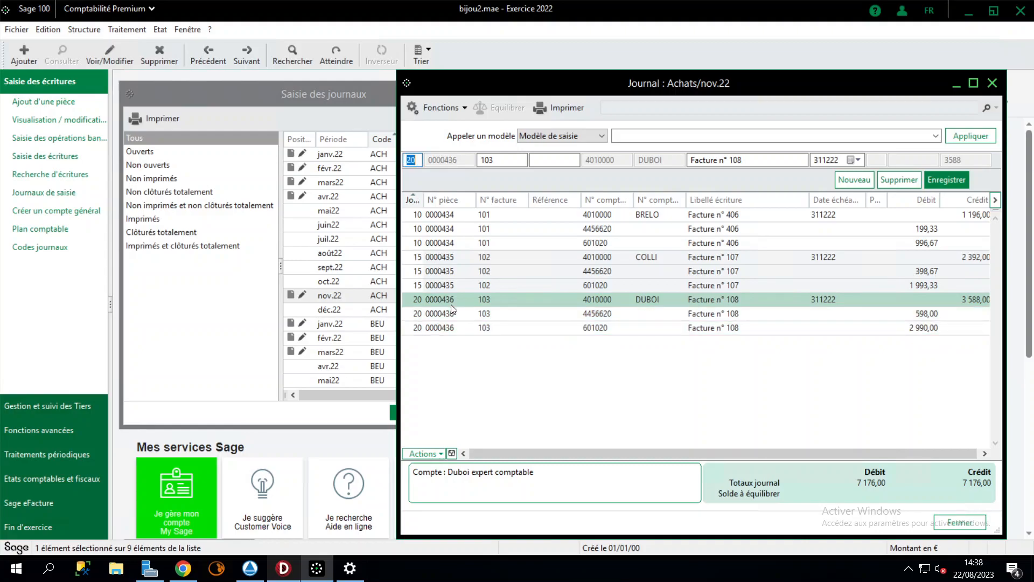
shift+click(466, 330)
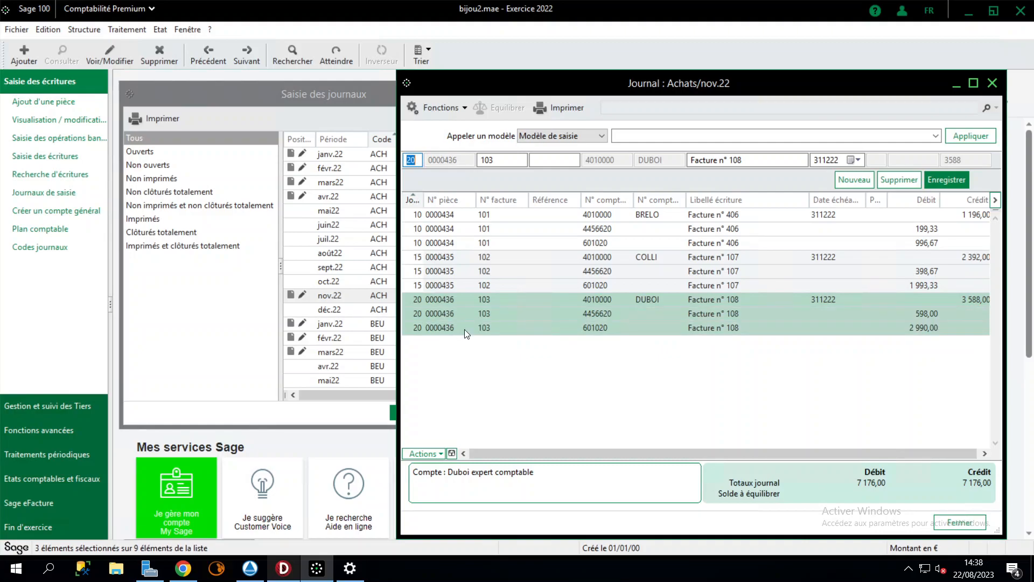
shift+click(456, 257)
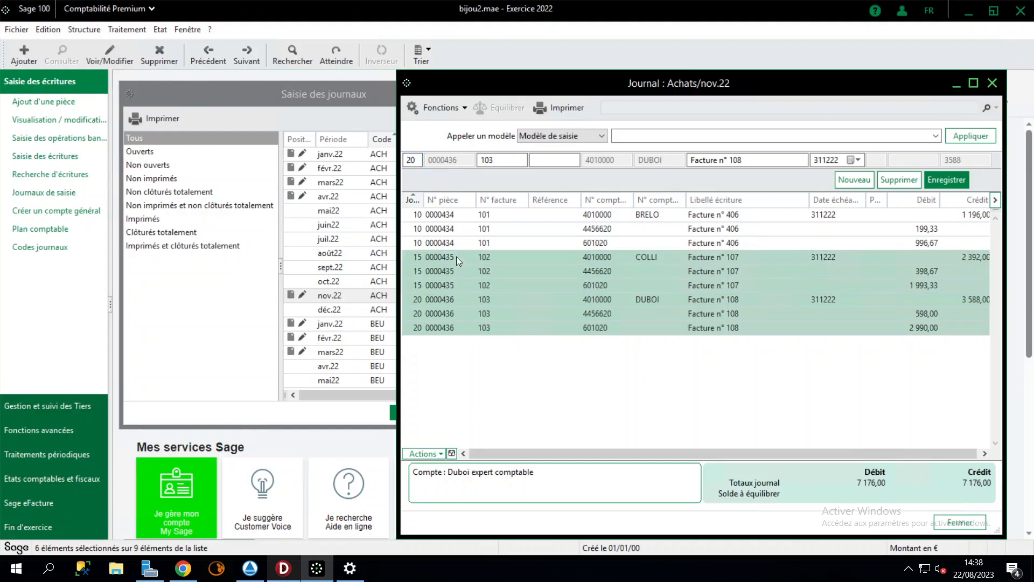
- Select the Facture n° 107 lines one by one and add lines of Facture n° 108 to the selection
click(457, 256)
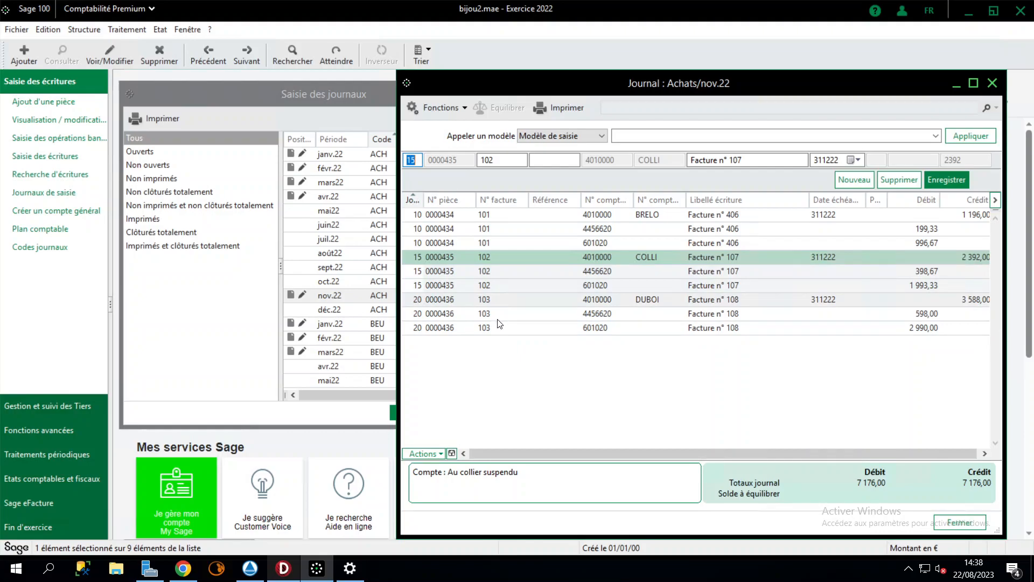
ctrl+click(488, 285)
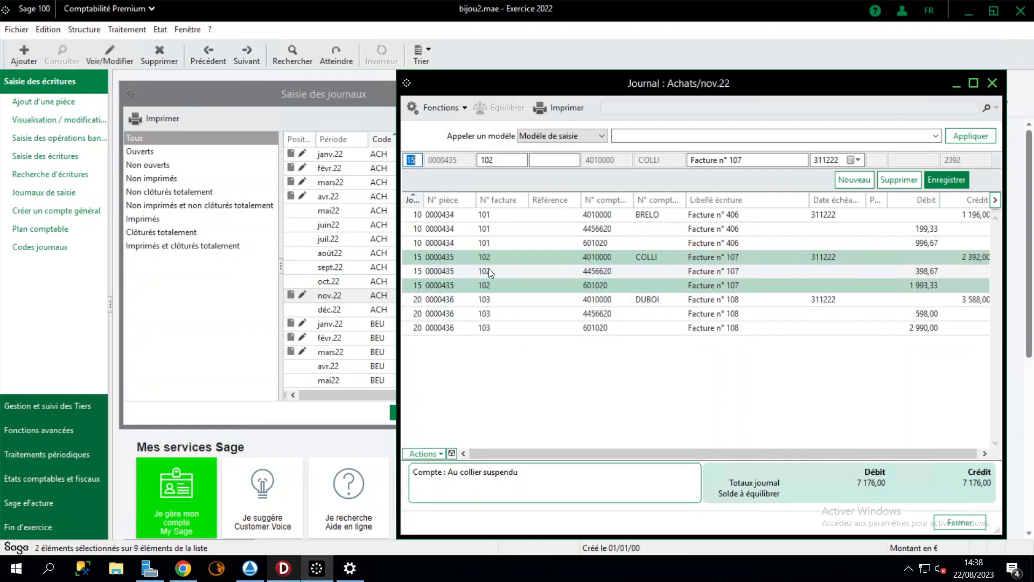
ctrl+click(489, 269)
ctrl+click(493, 302)
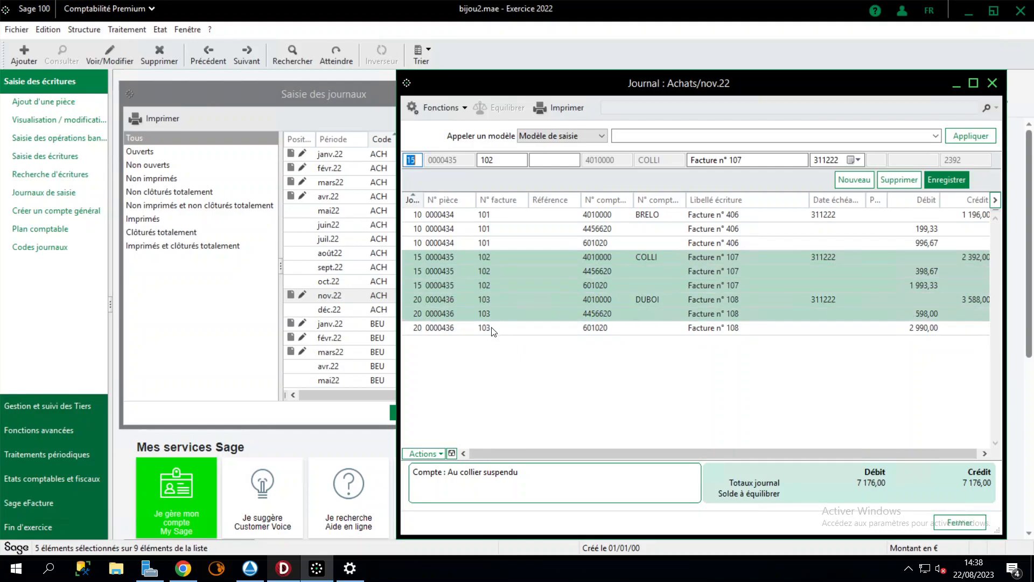
- Select only the three Facture n° 108 lines and start the reversal, cancellation or transfer of the selected entries
click(490, 301)
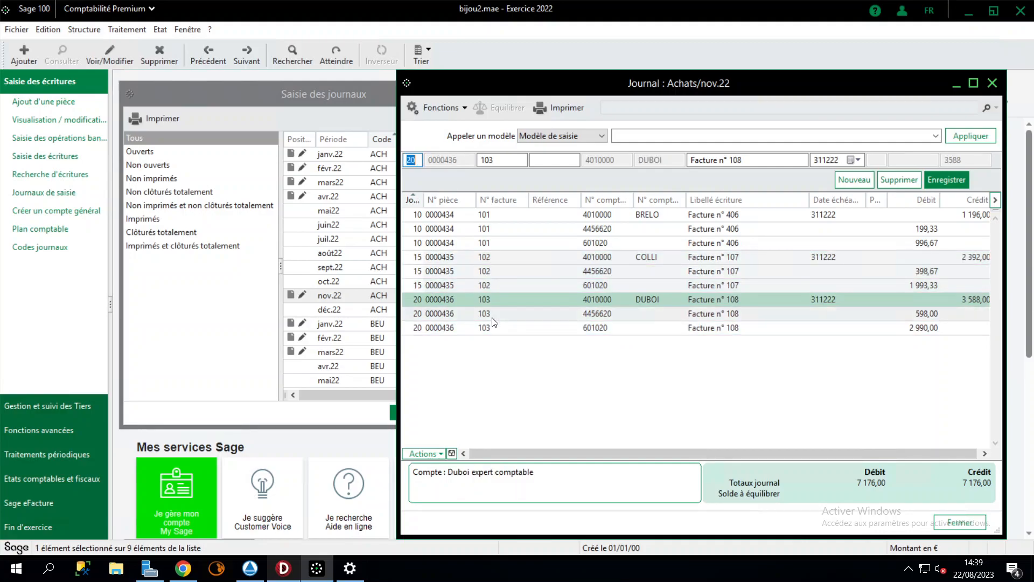
ctrl+click(490, 327)
ctrl+click(491, 314)
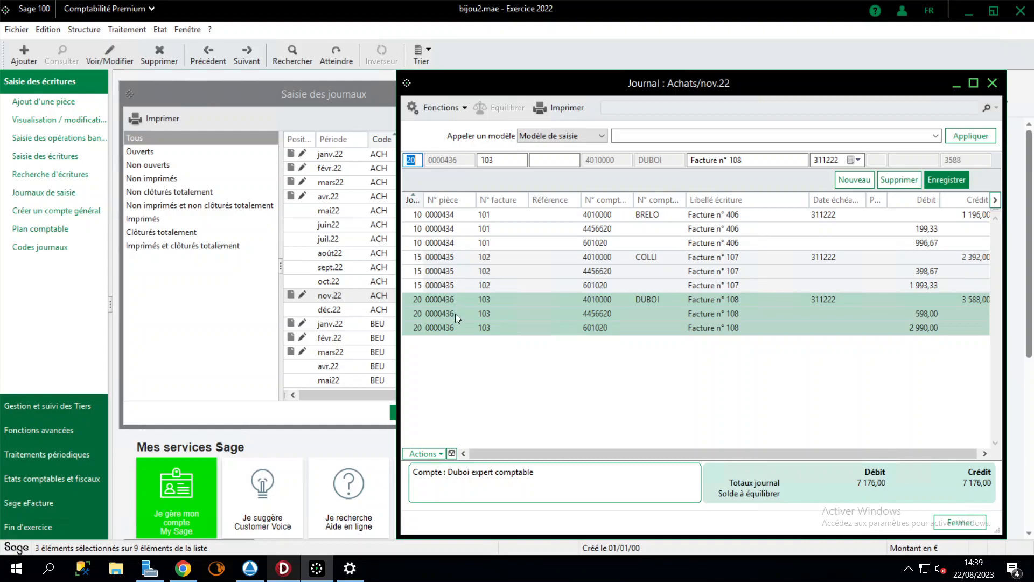
right_click(467, 312)
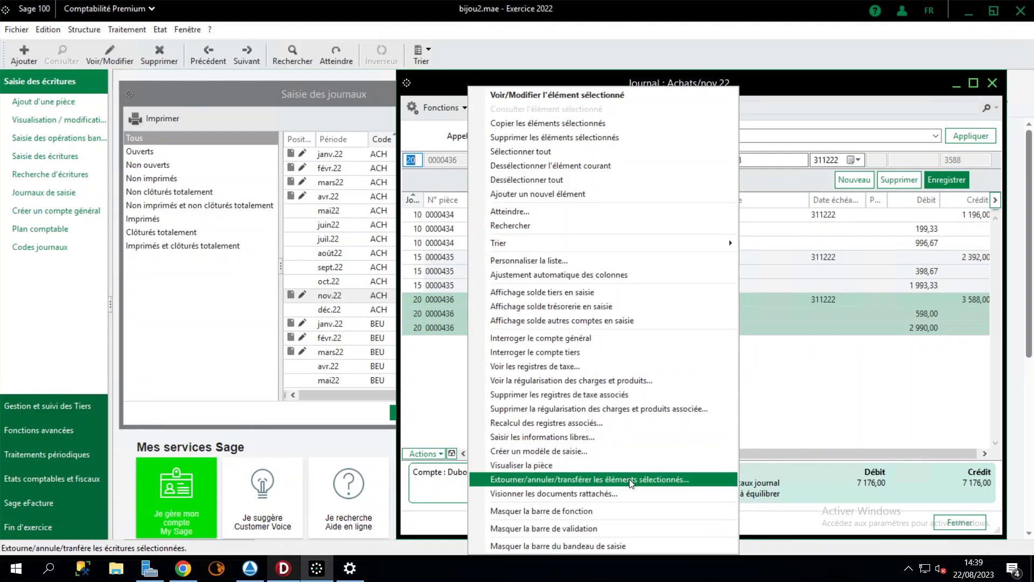
click(683, 479)
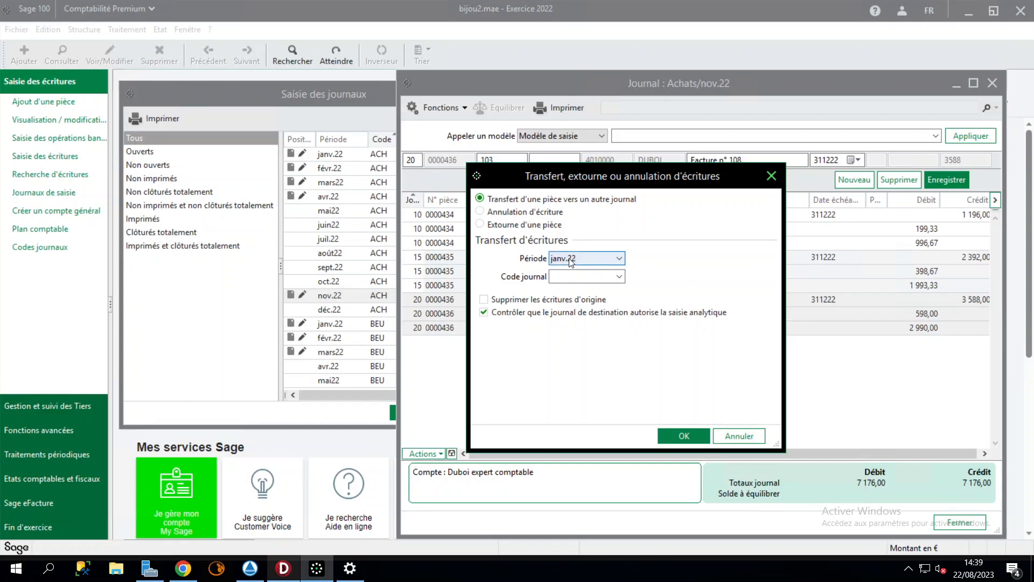
- Choose Annulation d'écriture and examine its date, journal code and entry label settings
click(495, 213)
drag(500, 172, 604, 261)
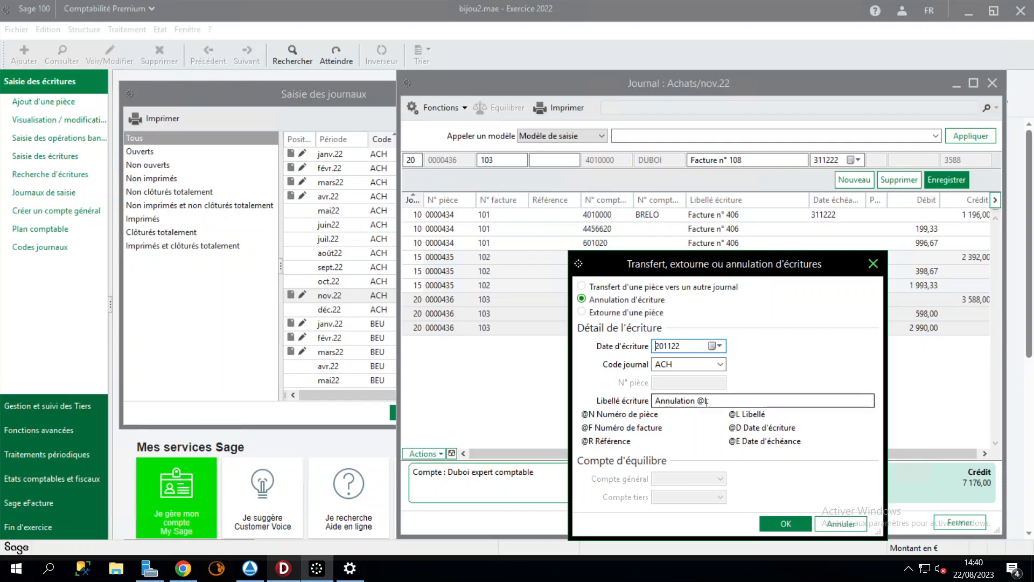
text(L)
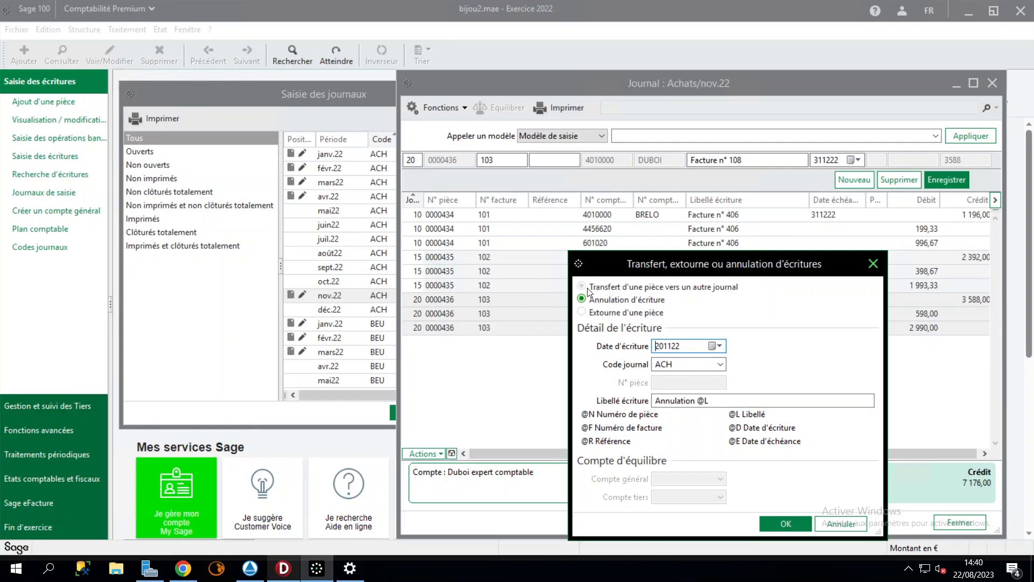
- Choose Extourne d'une pièce and examine its entry date and label settings
click(582, 313)
drag(690, 346, 655, 346)
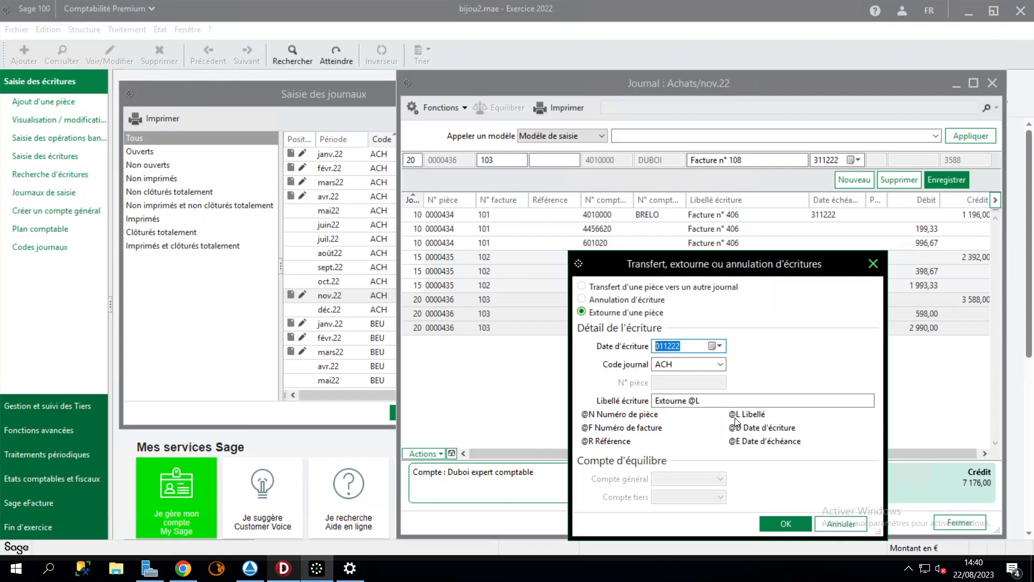
click(690, 345)
drag(679, 347, 653, 347)
- Choose the transfer of a piece to another journal, with period déc.22 and journal code ACH
click(603, 288)
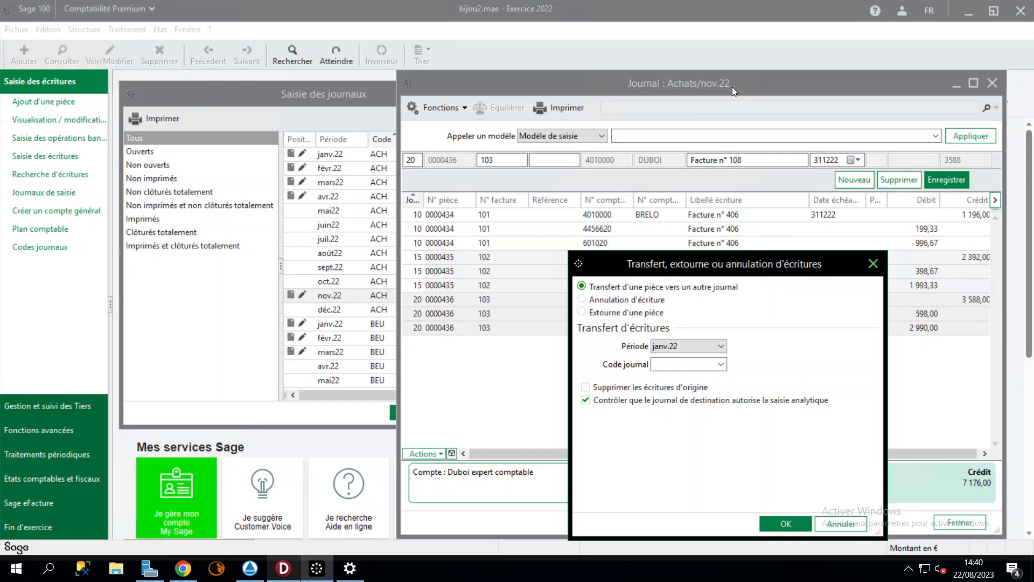
click(694, 348)
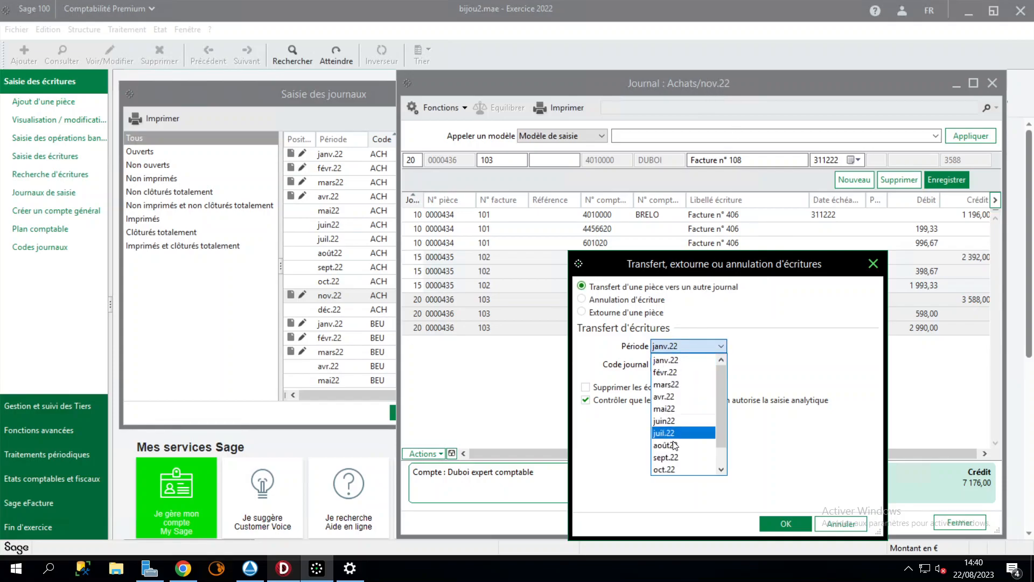
scroll(671, 450, down, 2)
click(668, 470)
click(709, 384)
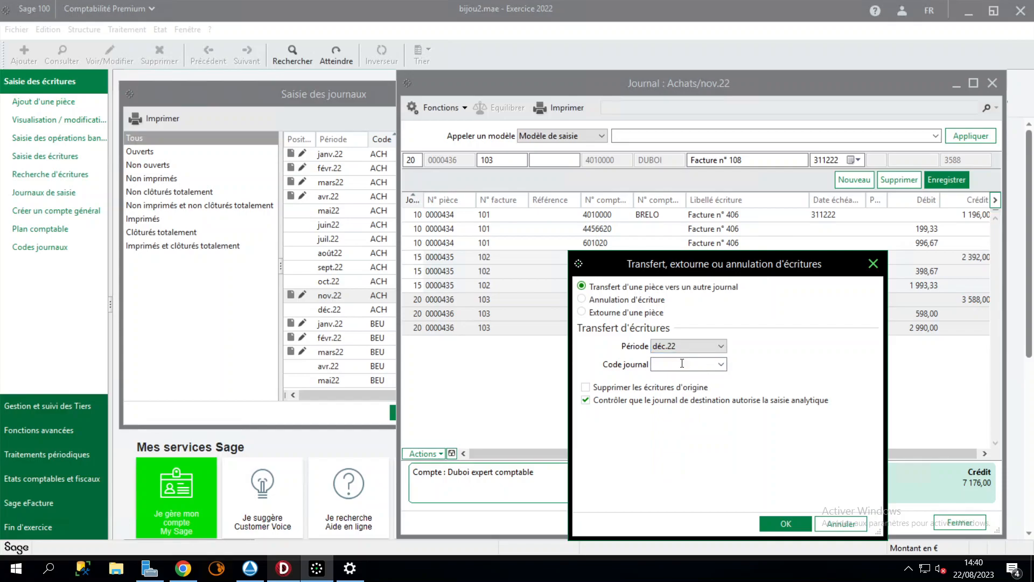
click(721, 364)
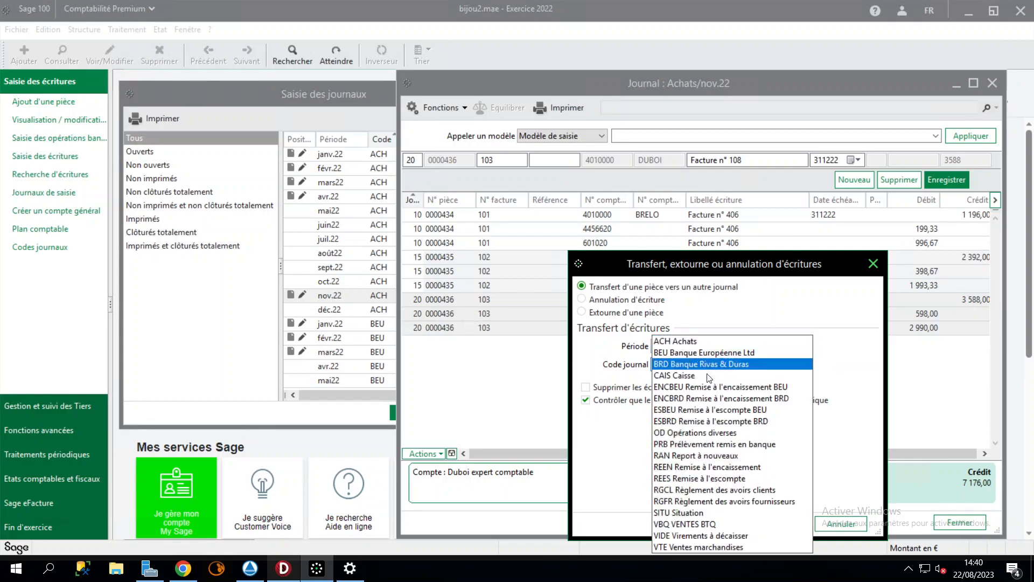
click(694, 344)
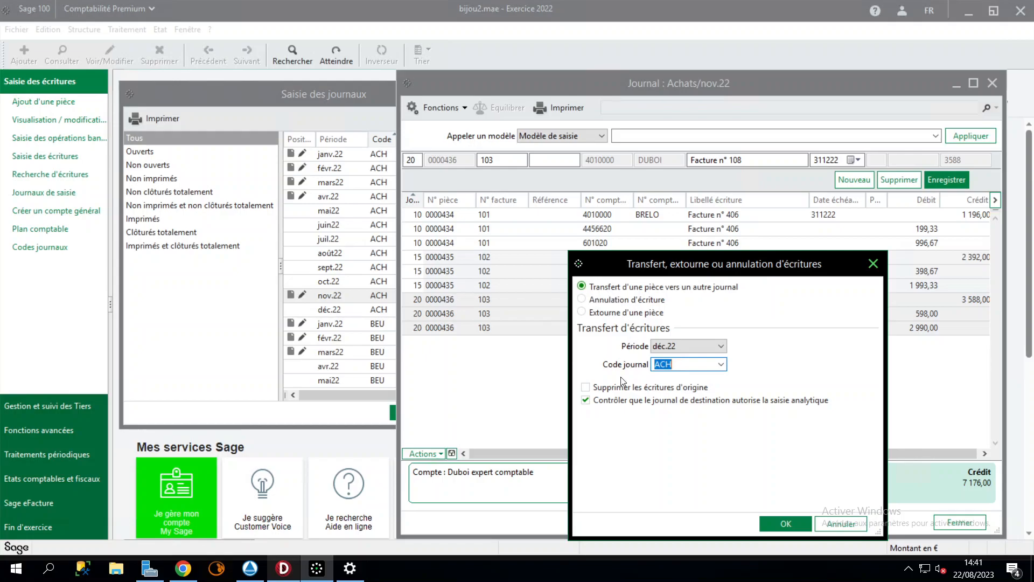
- Enable deletion of the original entries and run the transfer, agreeing to the irreversible operation
click(585, 388)
click(592, 401)
click(587, 404)
click(586, 400)
click(785, 525)
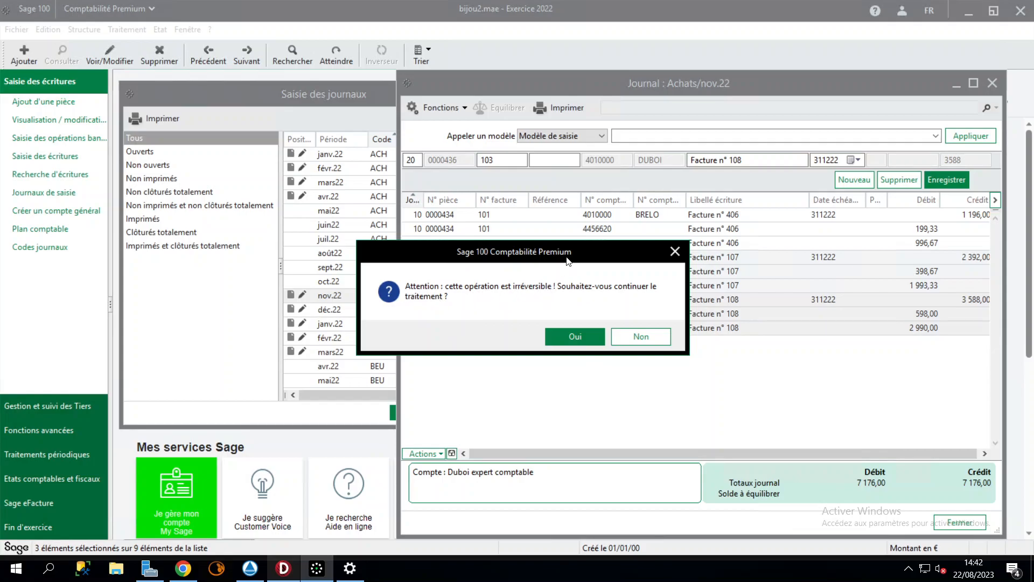
drag(567, 262, 533, 329)
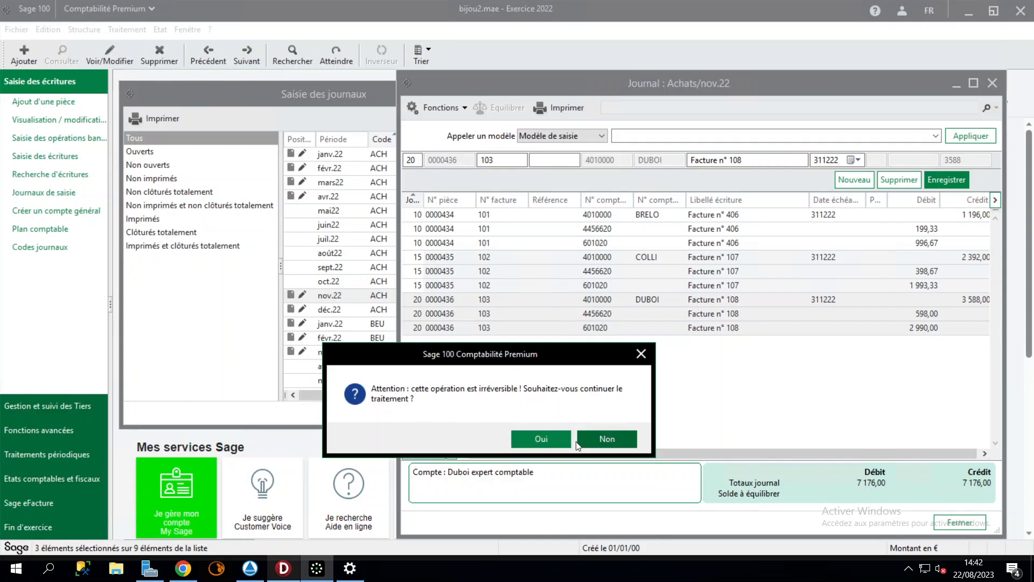
click(554, 437)
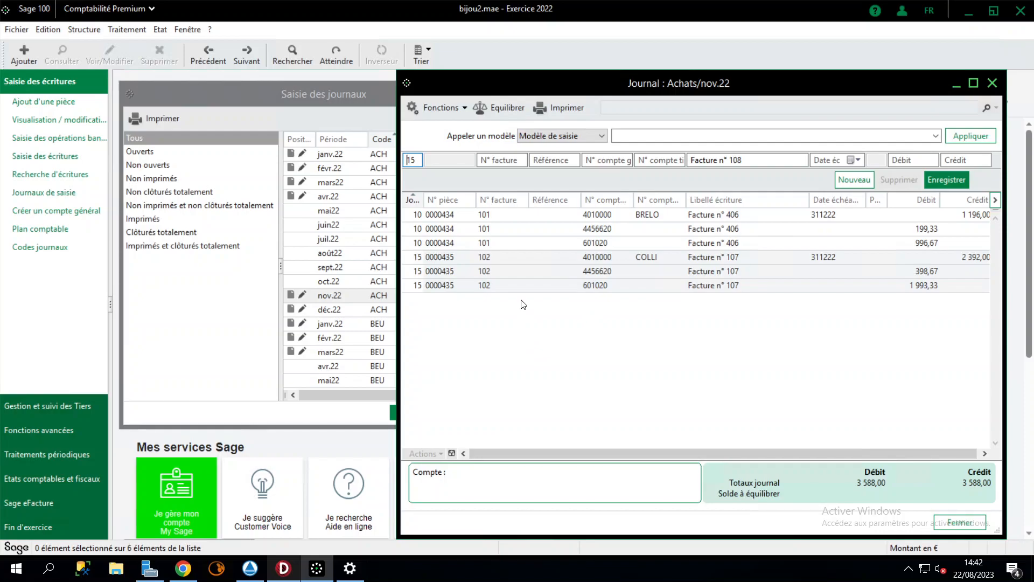
- Go directly to the ACH journal for period déc.22
click(453, 106)
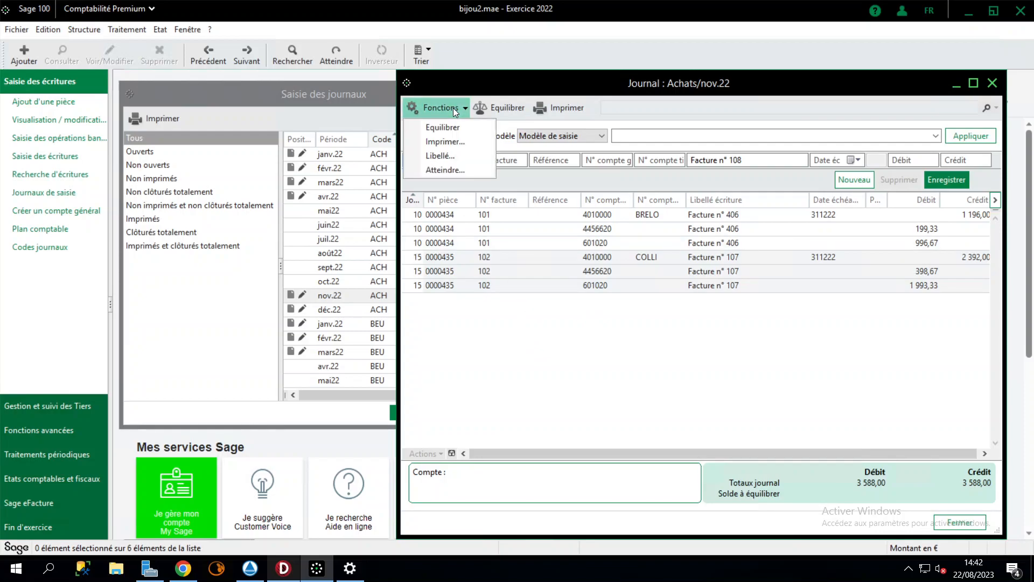
click(450, 171)
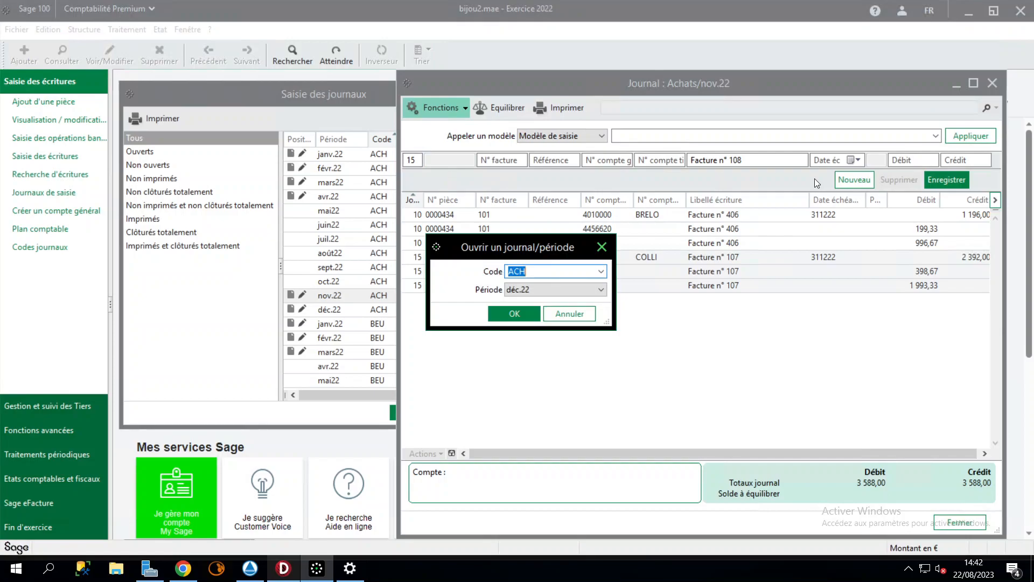
click(512, 316)
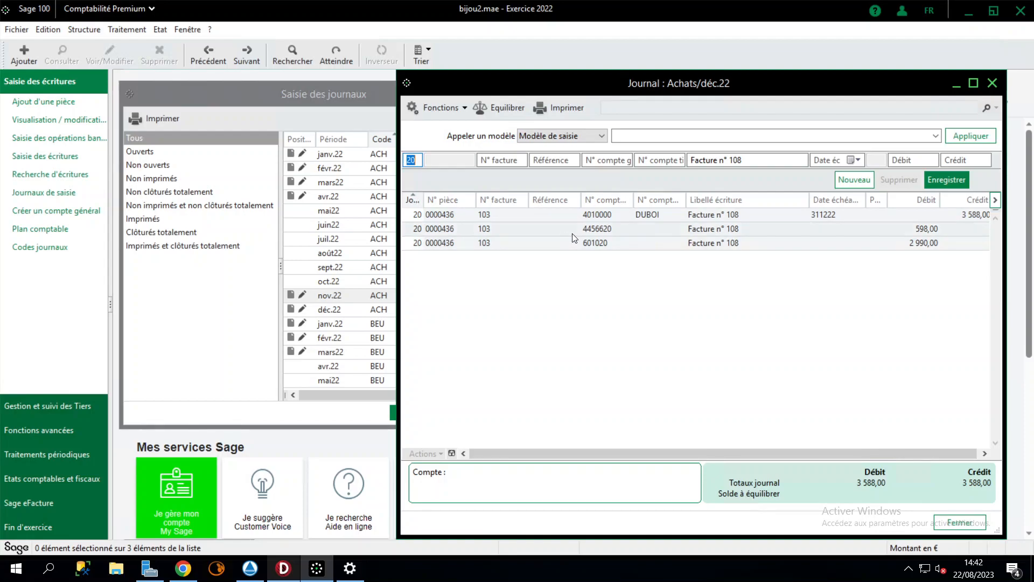
- Select the three Facture n° 108 lines in the December journal and open the transfer, reversal or cancellation options for them
click(845, 216)
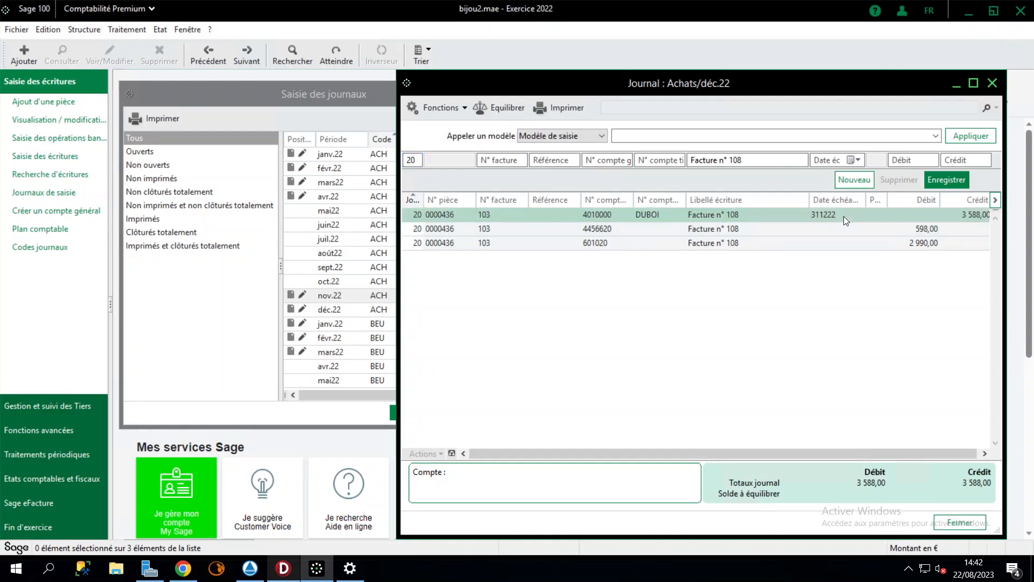
shift+click(832, 245)
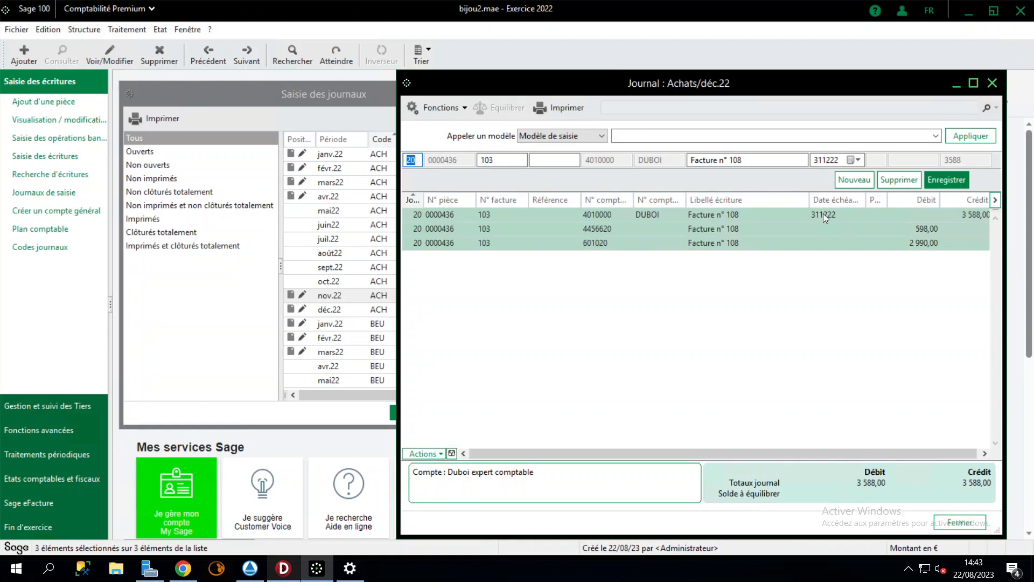
click(465, 105)
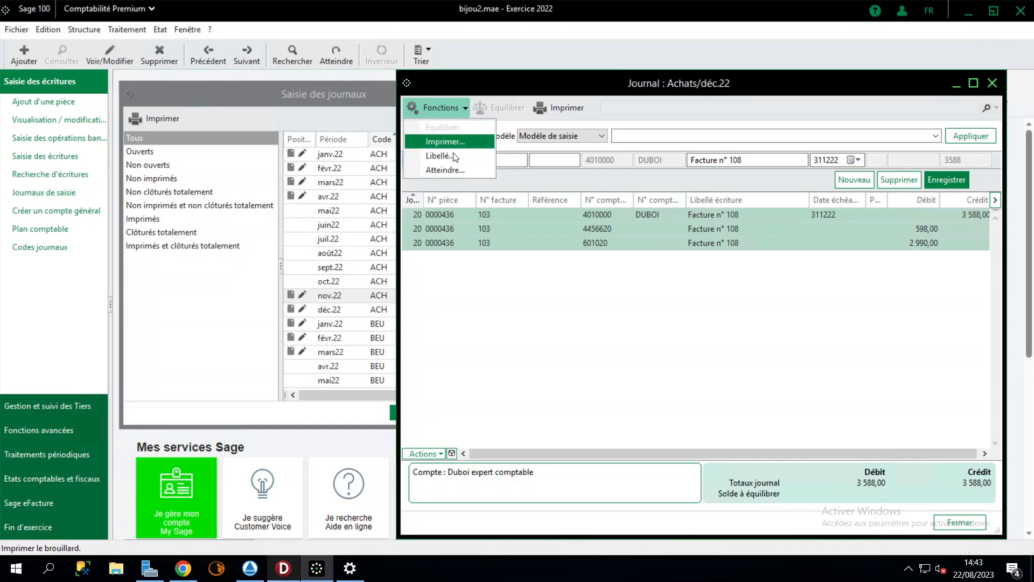
click(528, 219)
right_click(529, 218)
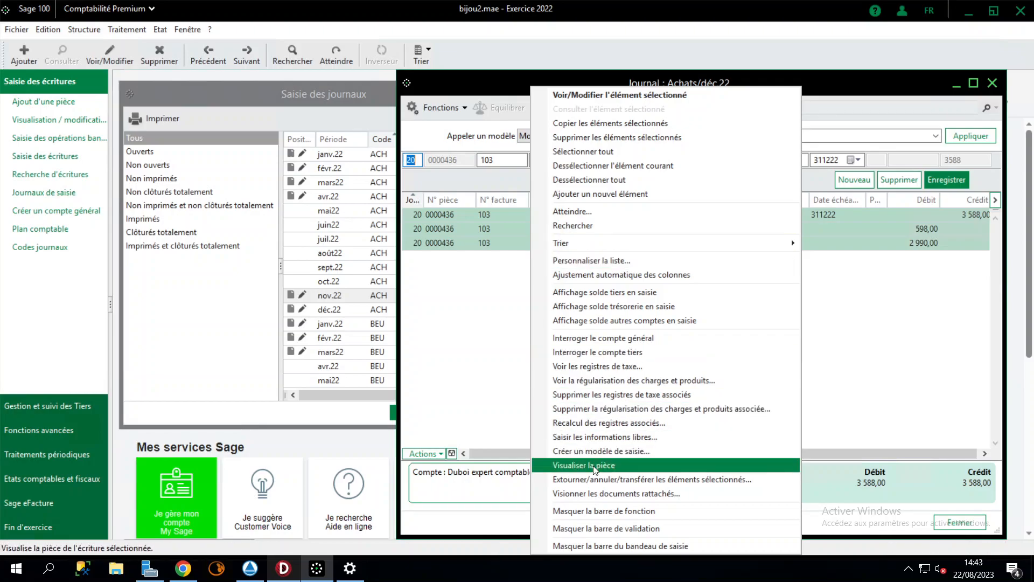
click(597, 480)
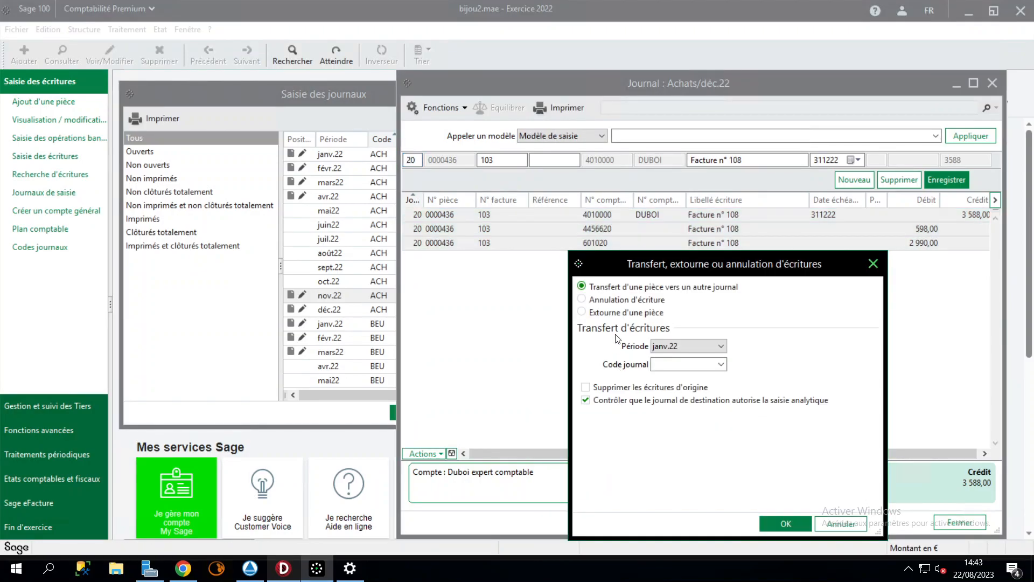
- Set the transfer period to déc.22 and the destination journal code to ACH
click(692, 346)
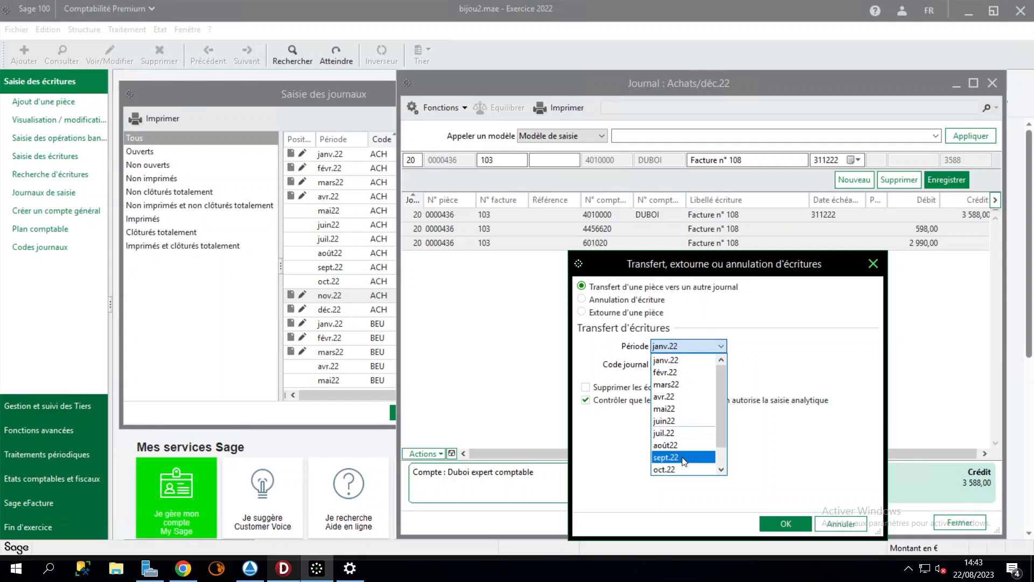
scroll(680, 463, down, 1)
click(679, 469)
click(722, 364)
click(722, 365)
click(677, 342)
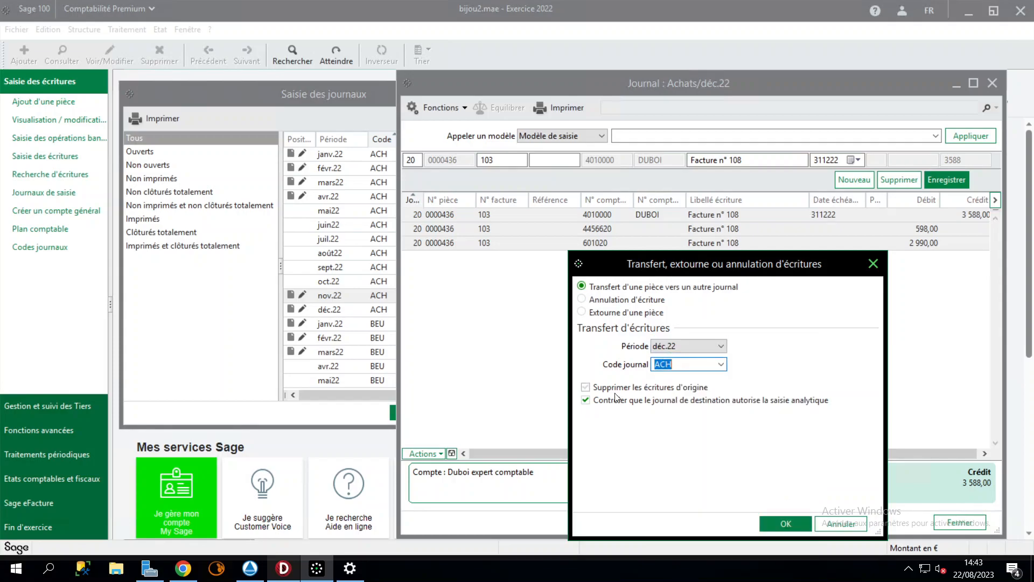
- Enable deletion of the original entries, turn off the destination journal's analytical-entry check and try to run the transfer
click(608, 388)
click(595, 401)
click(785, 525)
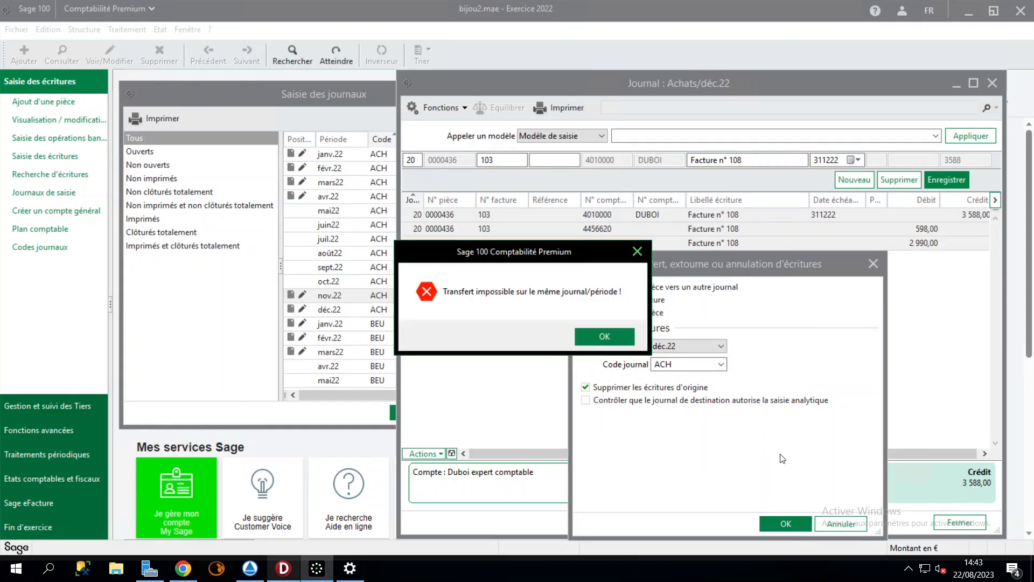
click(611, 338)
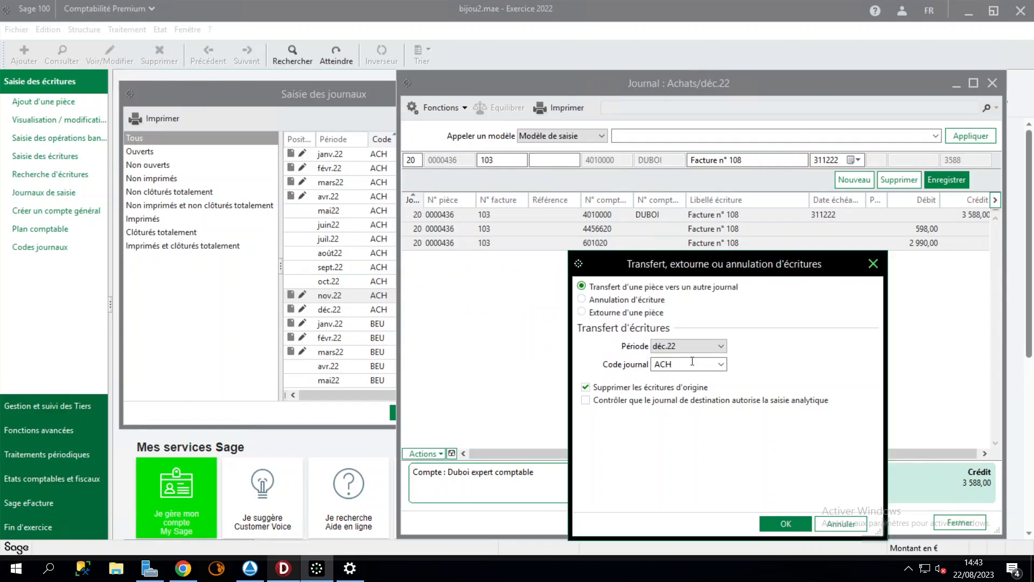
- Change the transfer period to nov.22 and run the transfer, agreeing to the irreversible operation
click(683, 347)
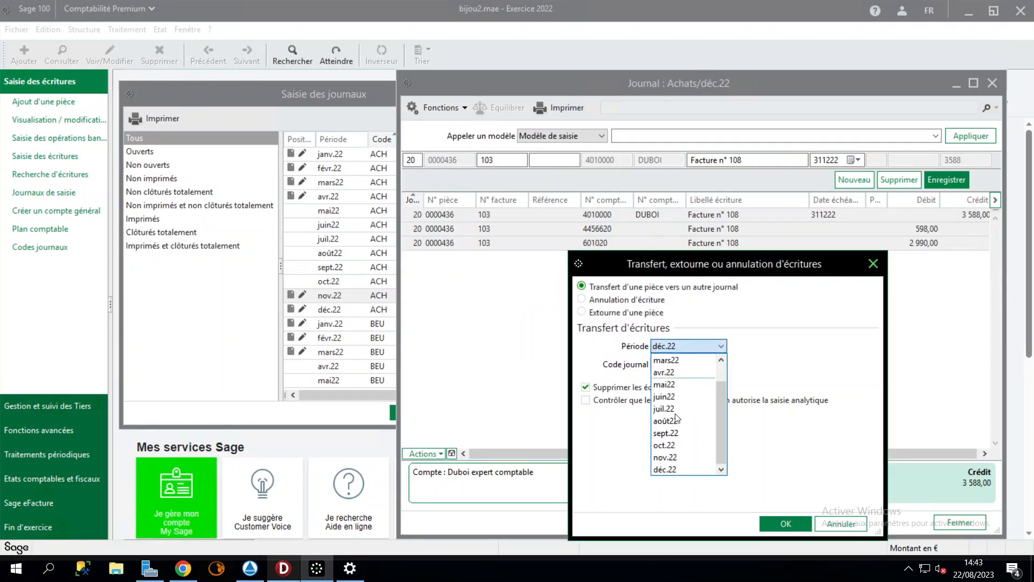
click(663, 458)
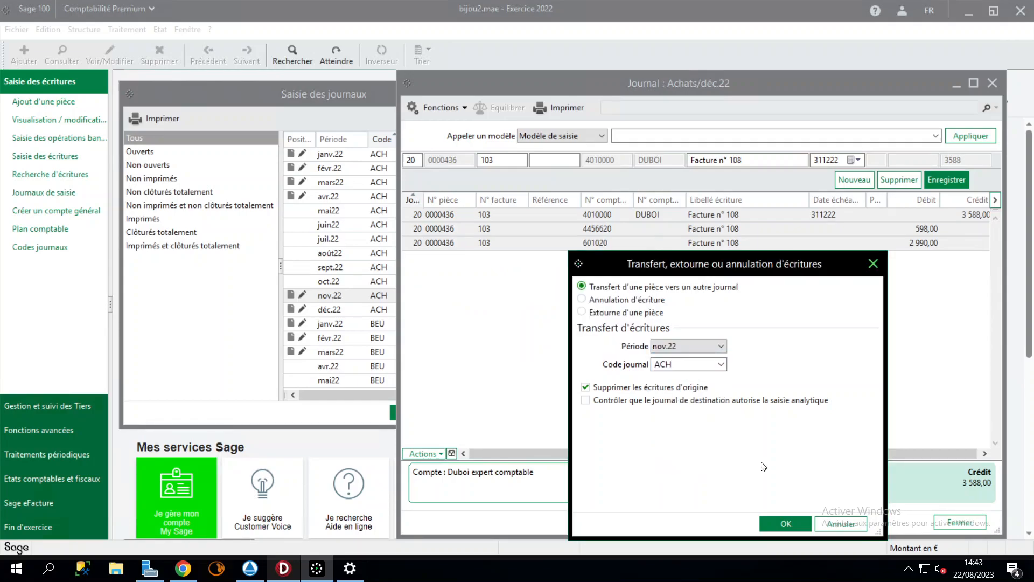
click(786, 524)
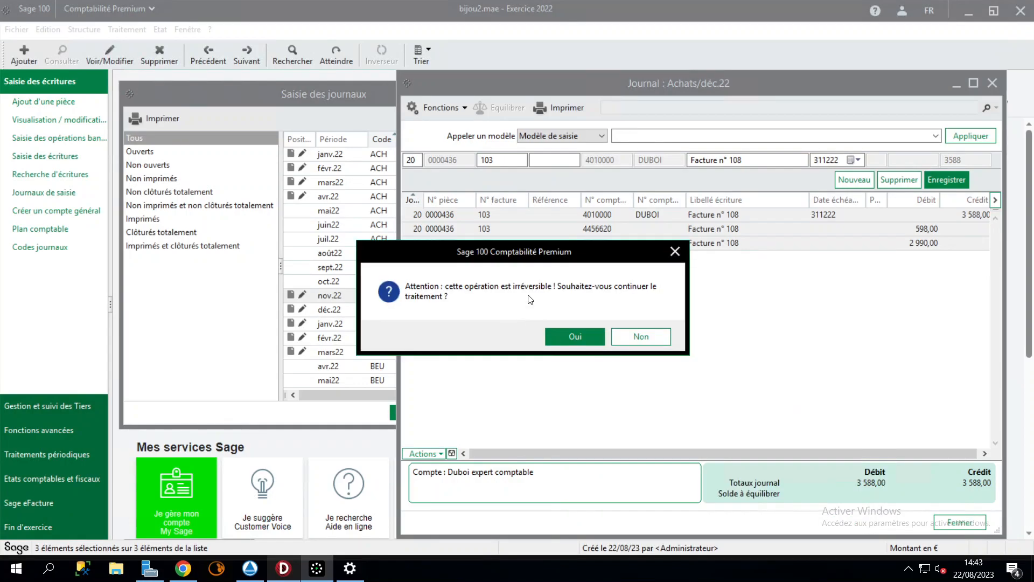
click(575, 338)
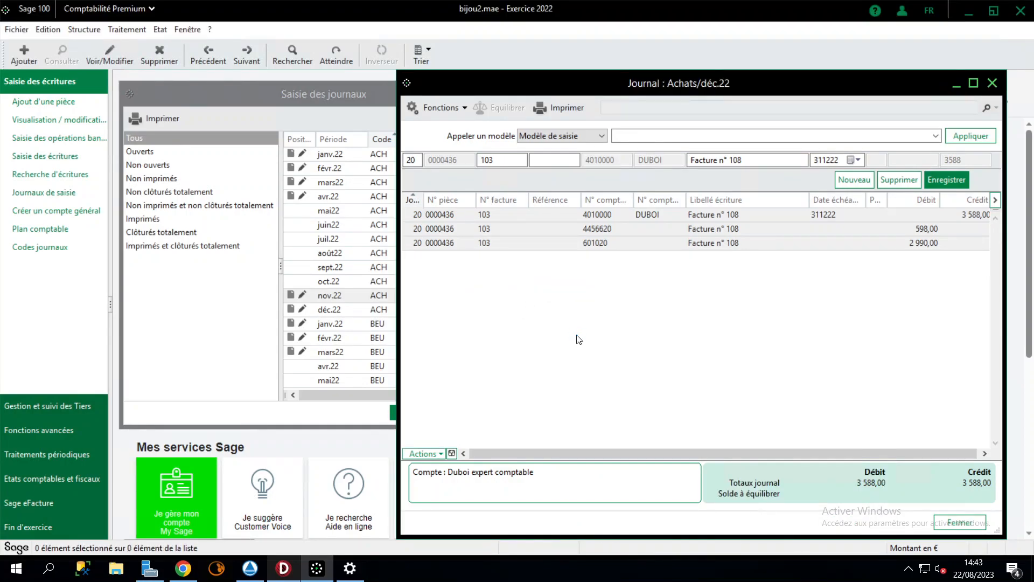
- Open the ACH journal for nov.22 and select the three Facture n° 108 lines
click(341, 296)
double_click(340, 295)
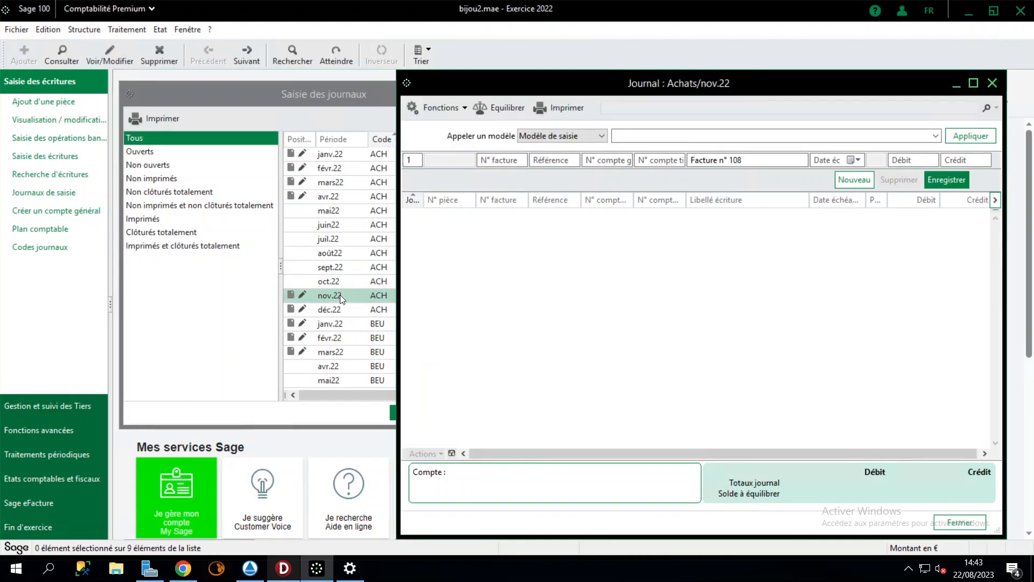
click(636, 305)
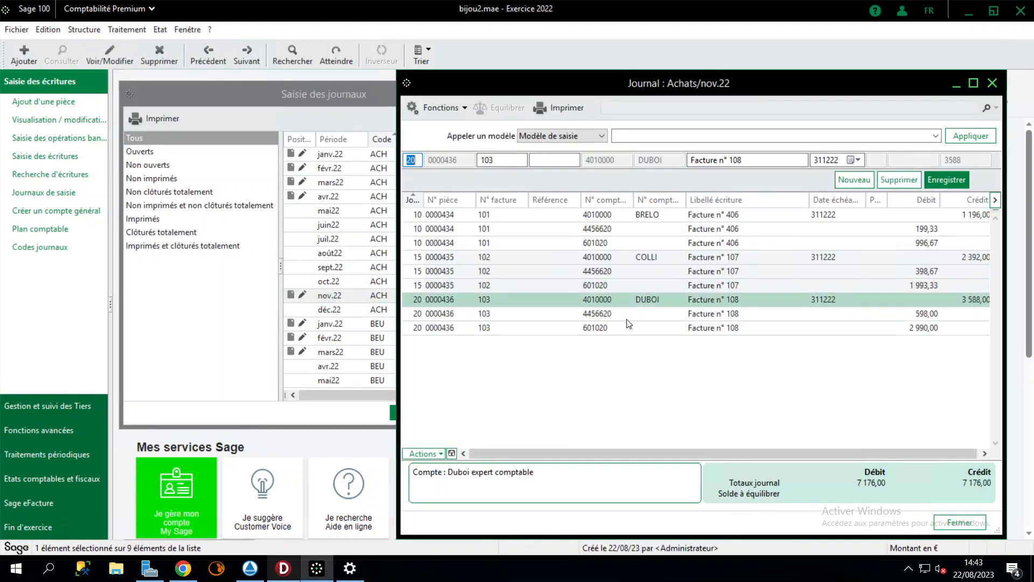
shift+click(625, 332)
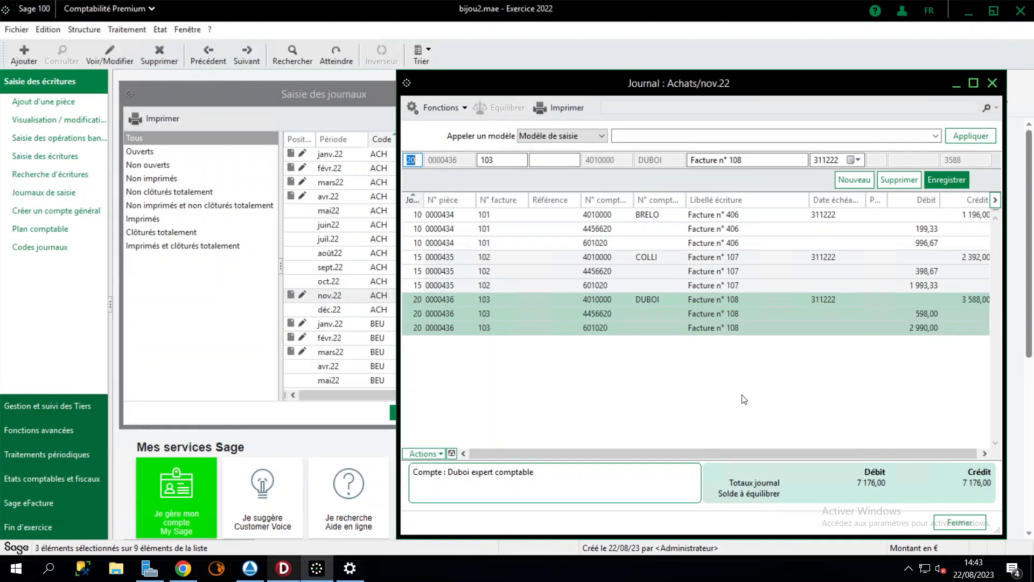